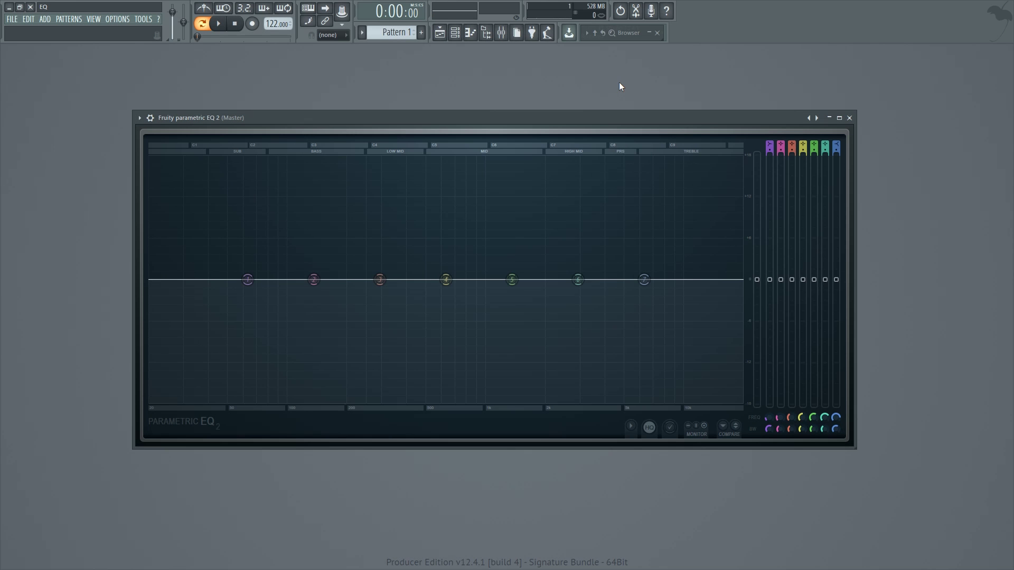
# - Start and stop song playback several times with Space, ending with the song playing through the flat EQ
pyautogui.press('space')
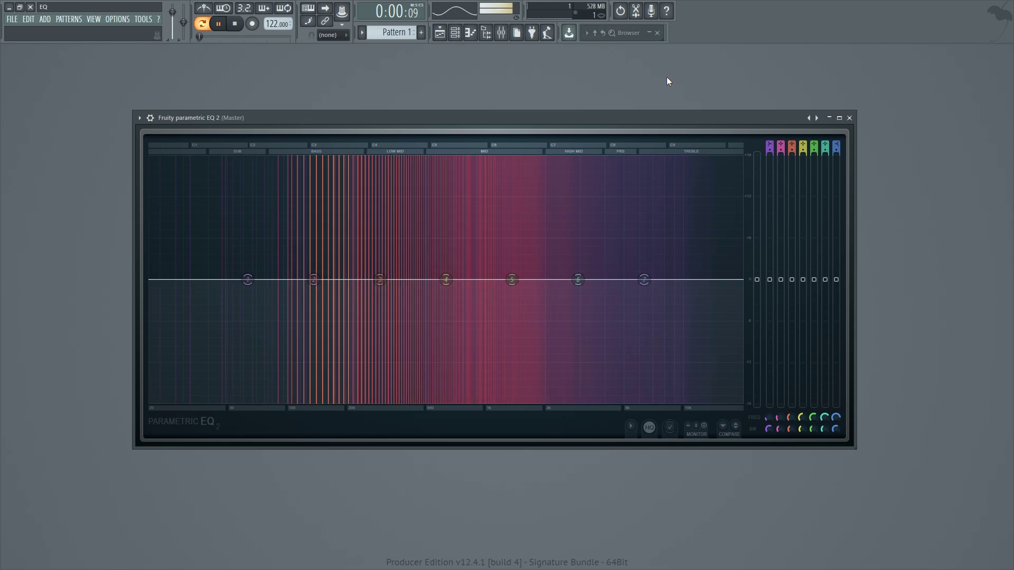
pyautogui.press('space')
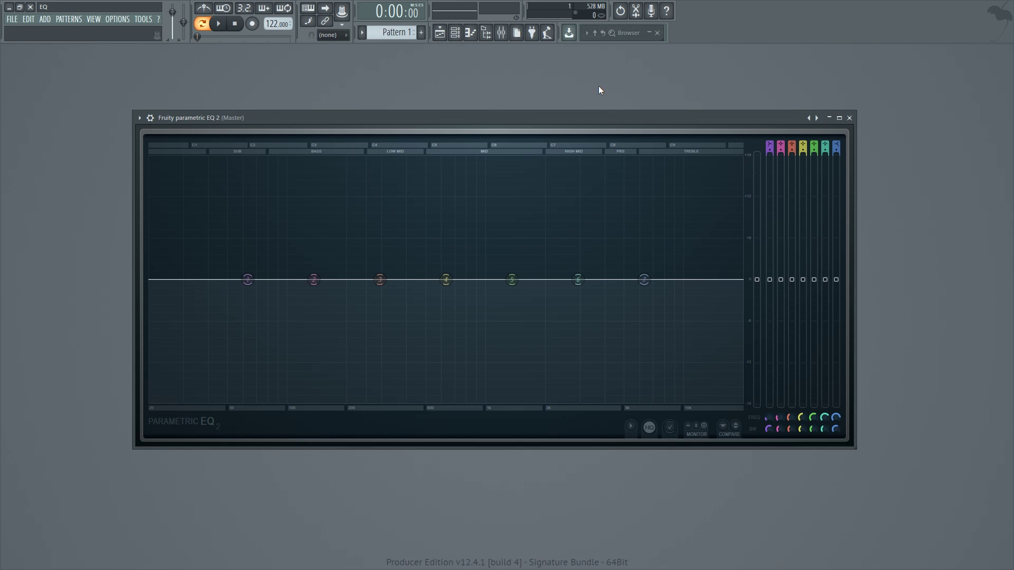
pyautogui.press('space')
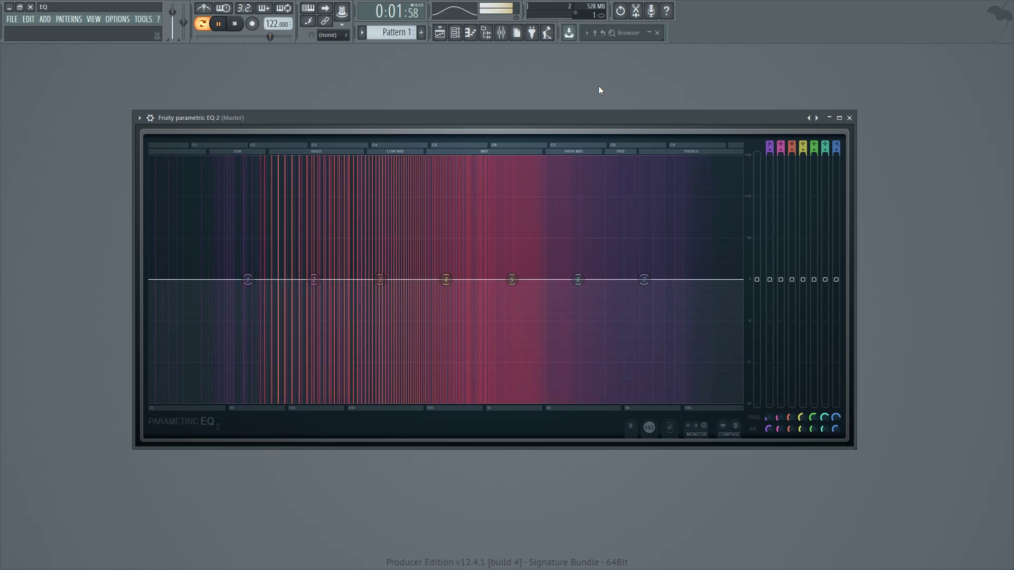
pyautogui.press('space')
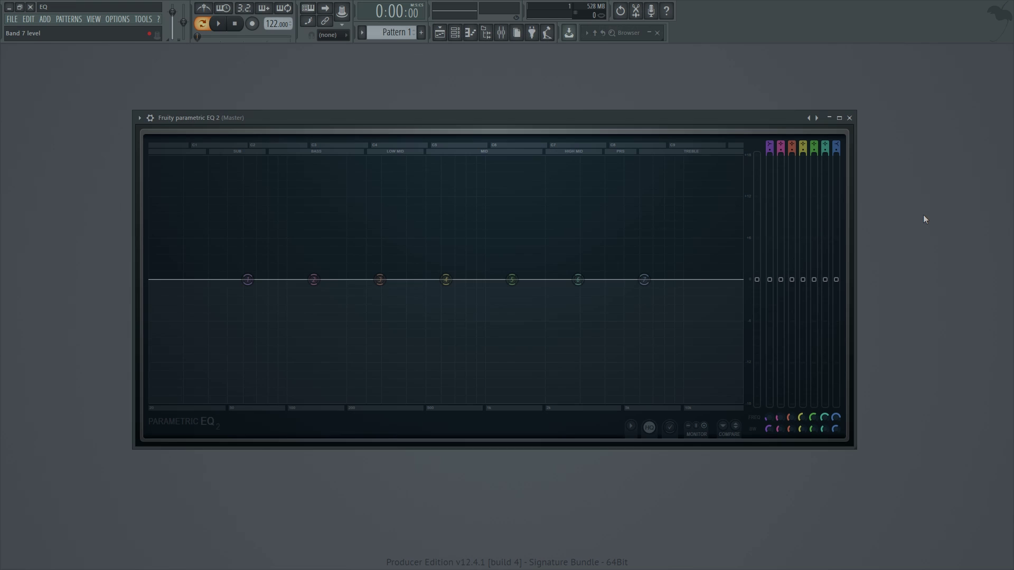
pyautogui.press('space')
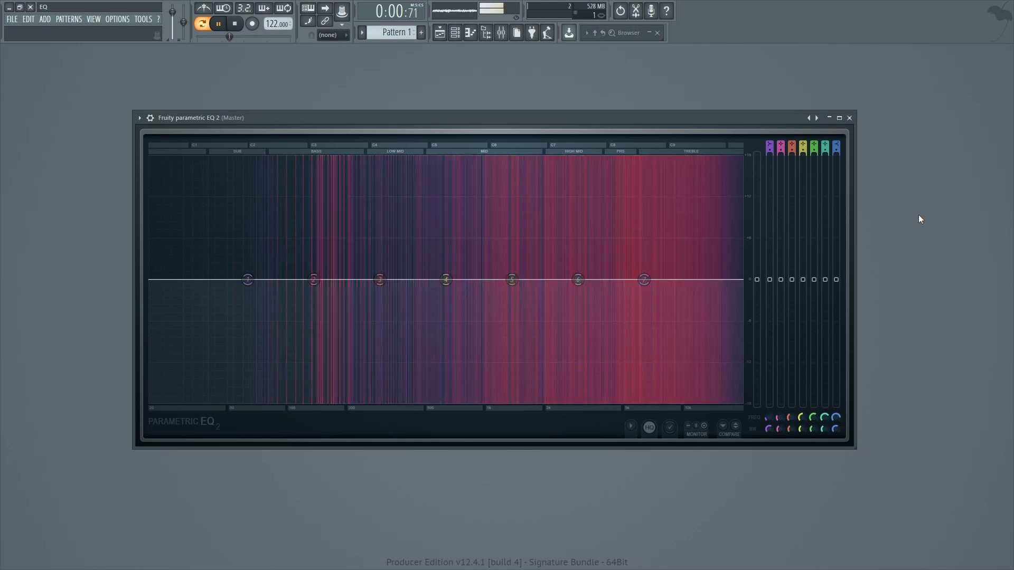
pyautogui.press('space')
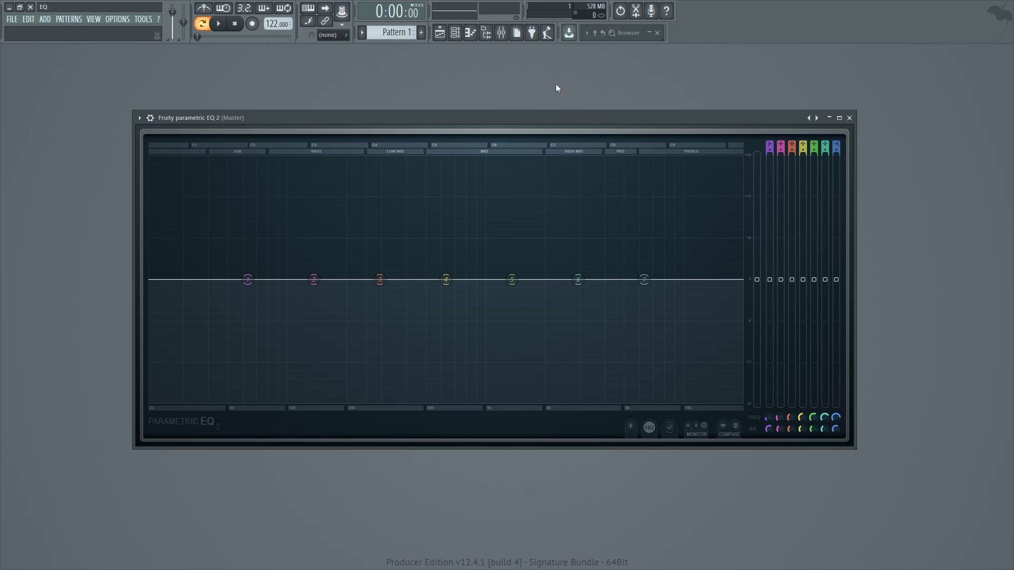
pyautogui.press('space')
pyautogui.press('space')
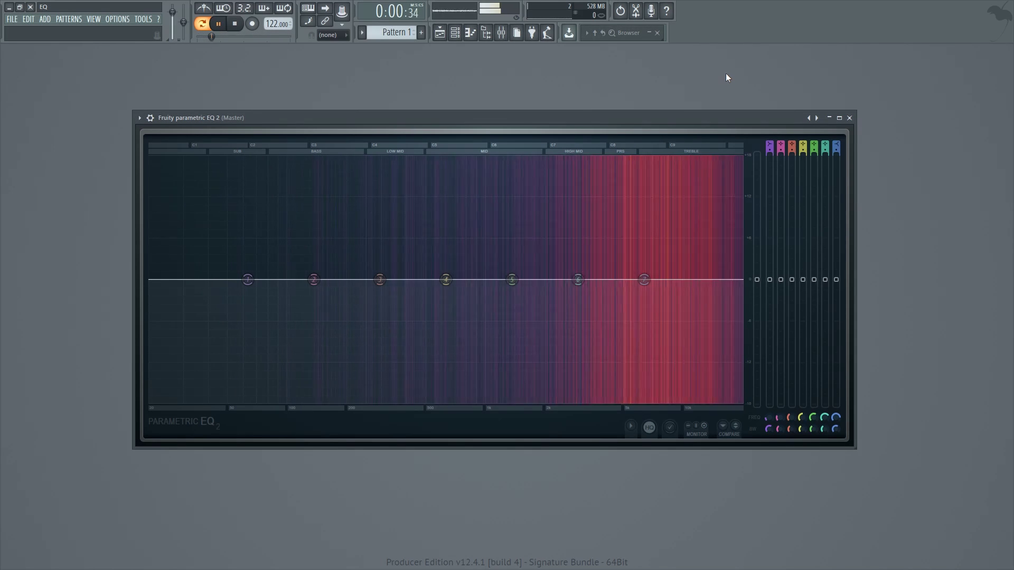
pyautogui.press('space')
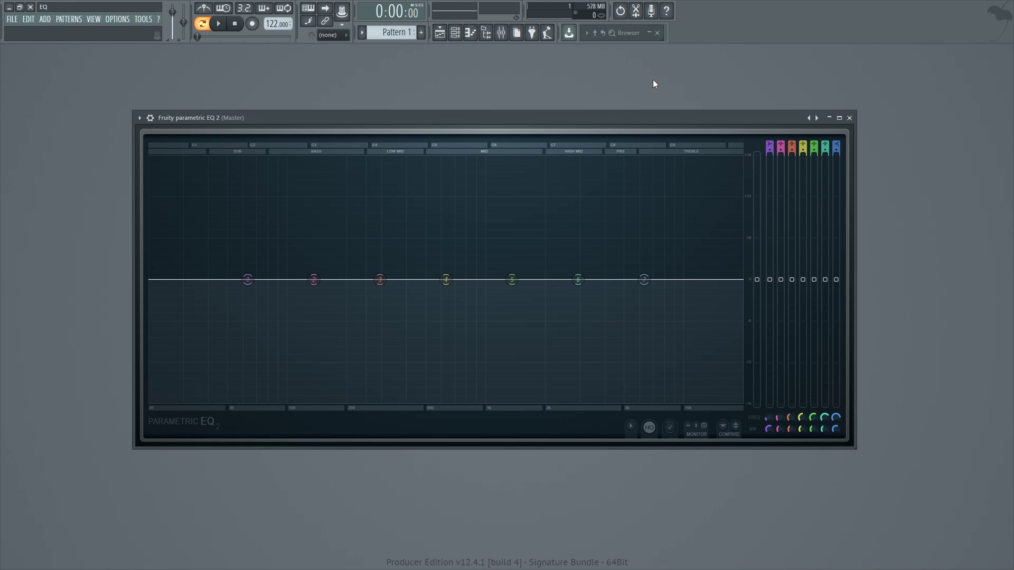
pyautogui.press('space')
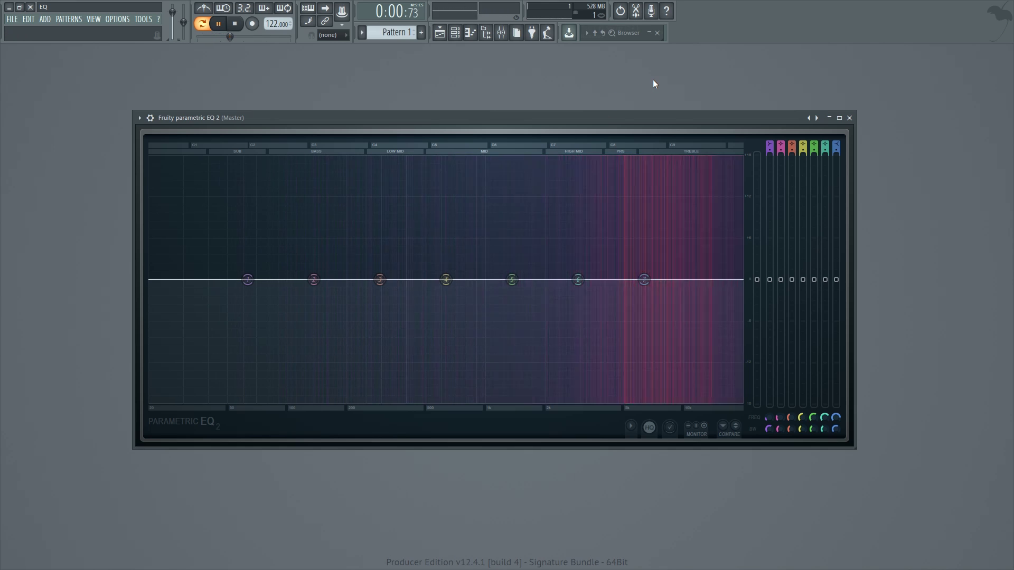
pyautogui.press('space')
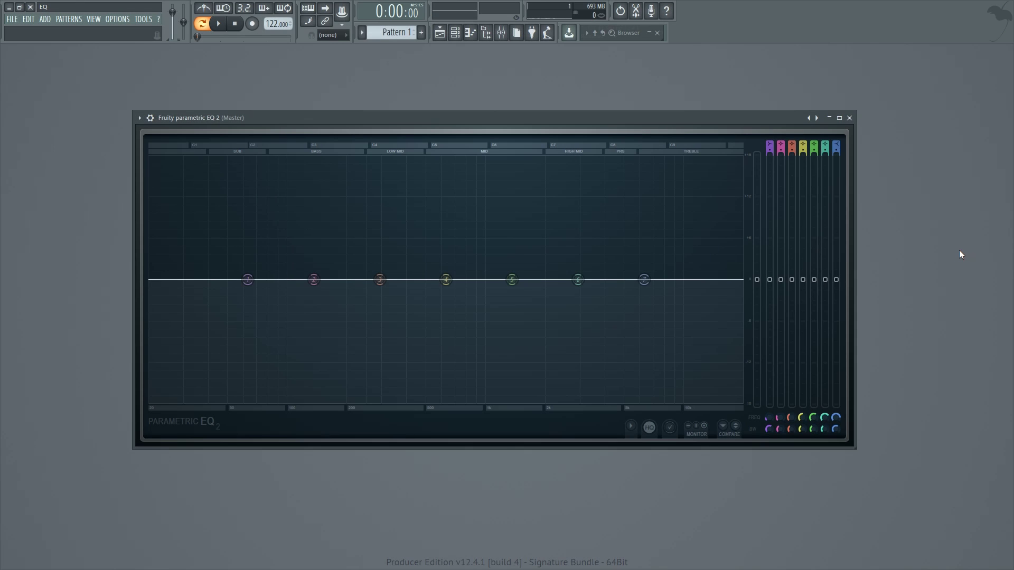
pyautogui.press('space')
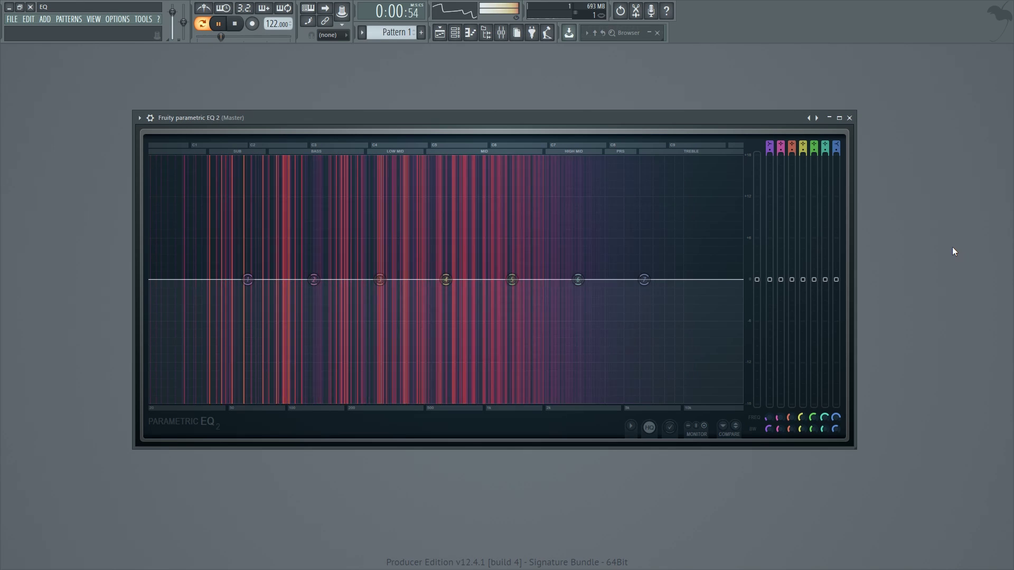
pyautogui.press('space')
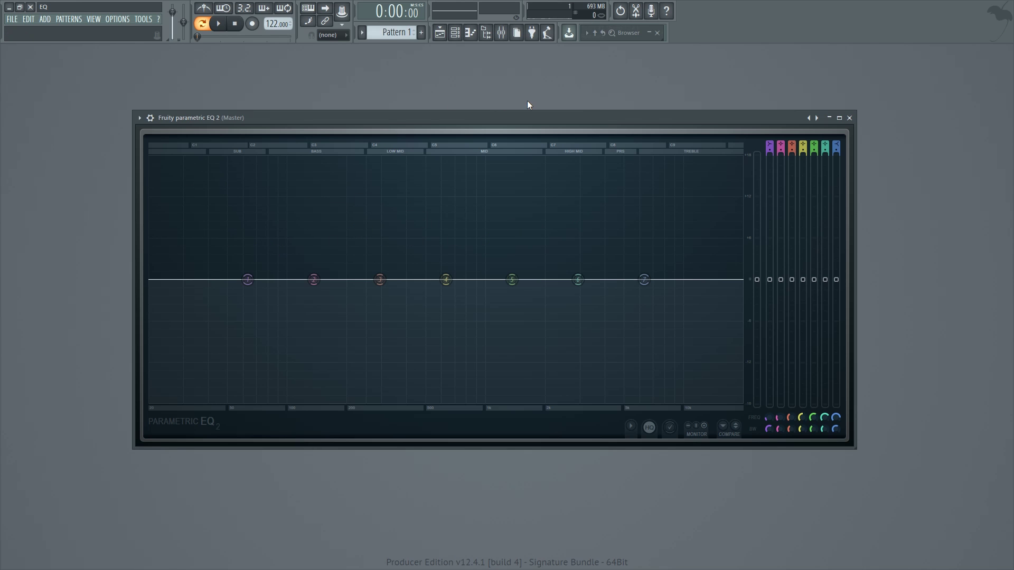
pyautogui.press('space')
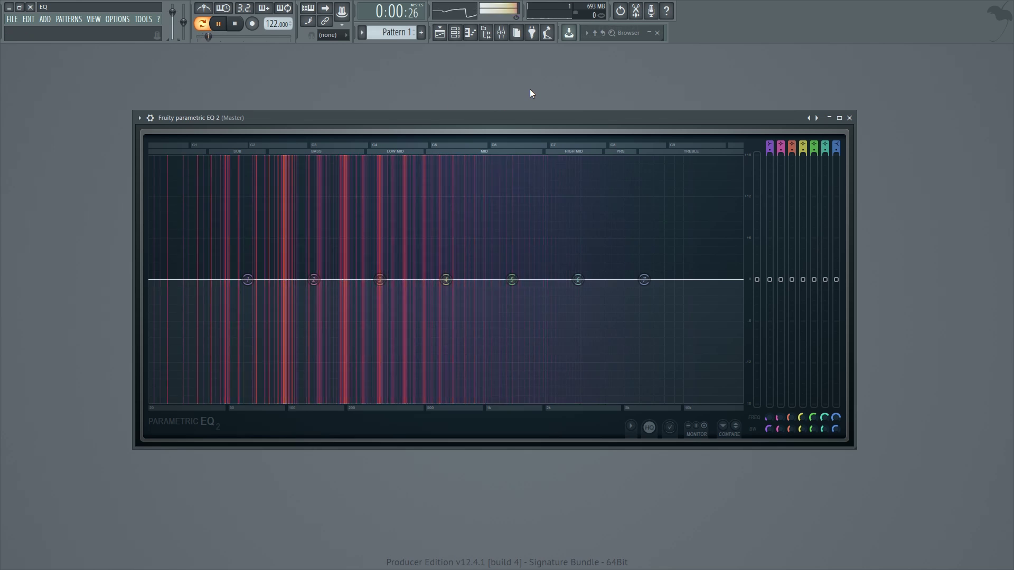
pyautogui.press('space')
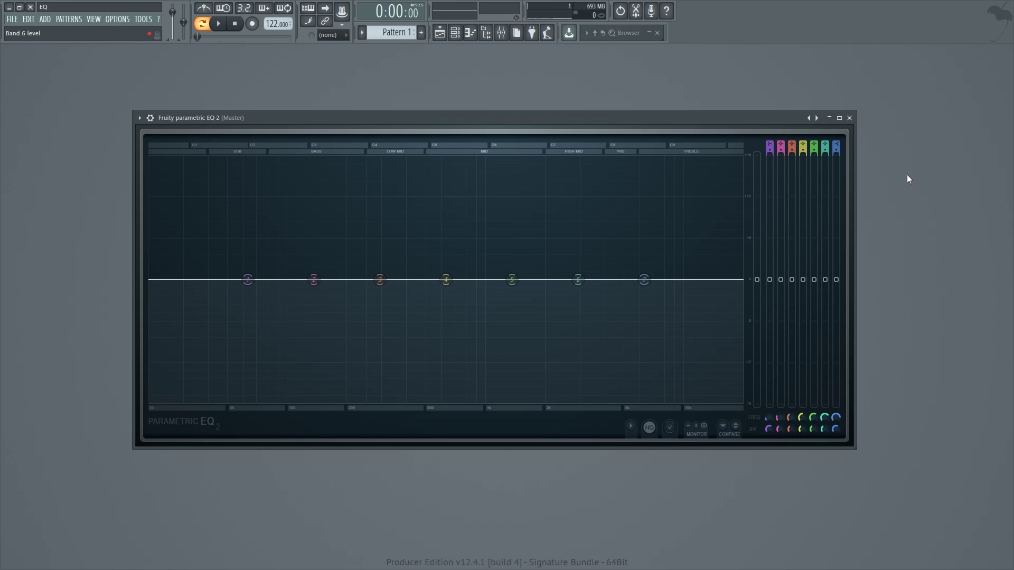
pyautogui.press('space')
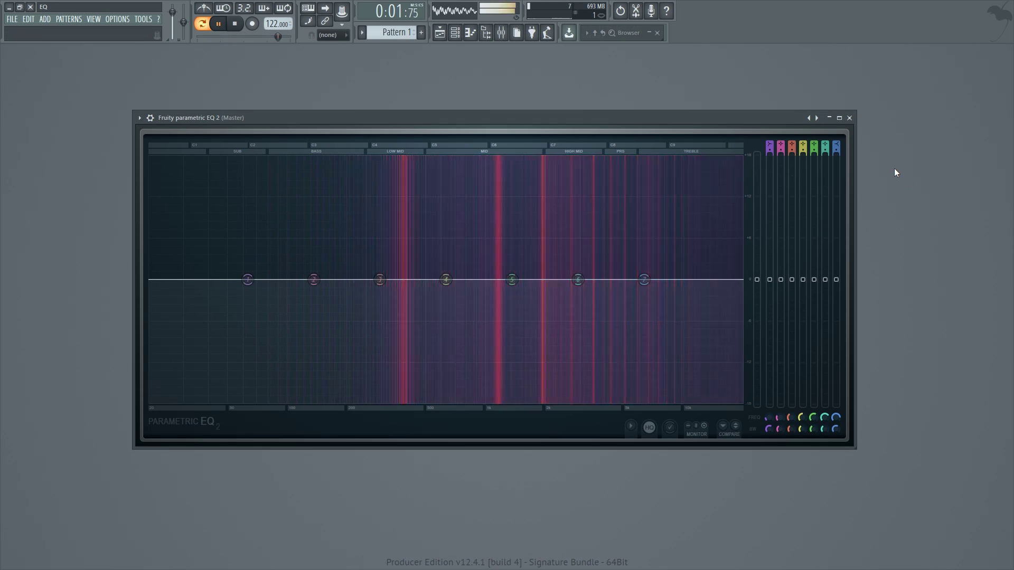
pyautogui.press('space')
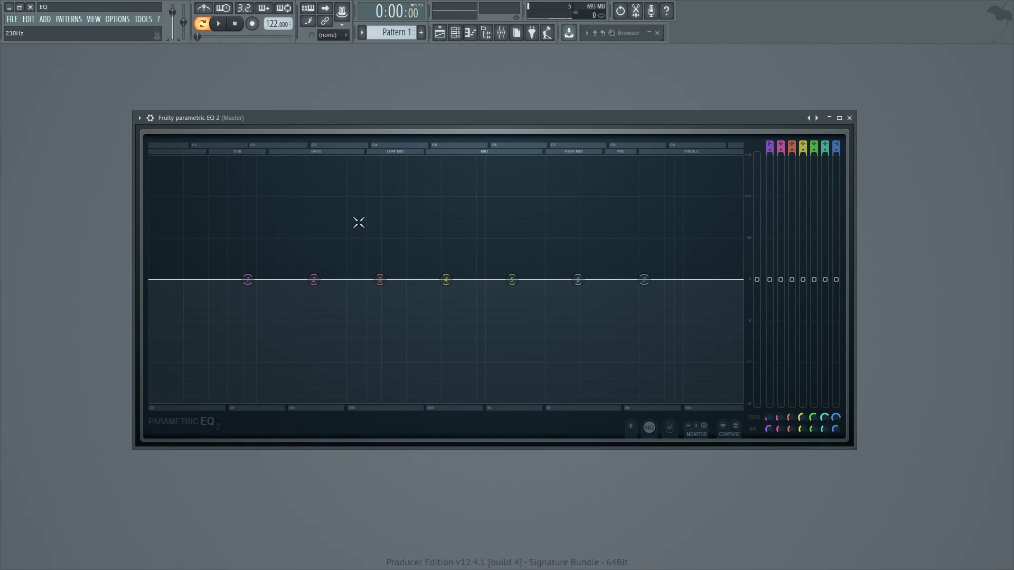
pyautogui.press('space')
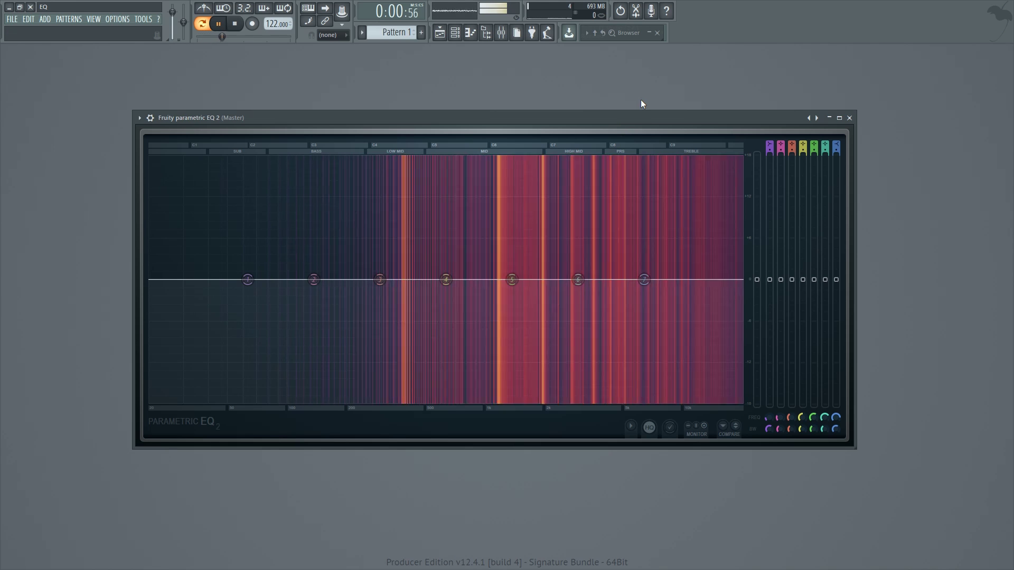
pyautogui.press('space')
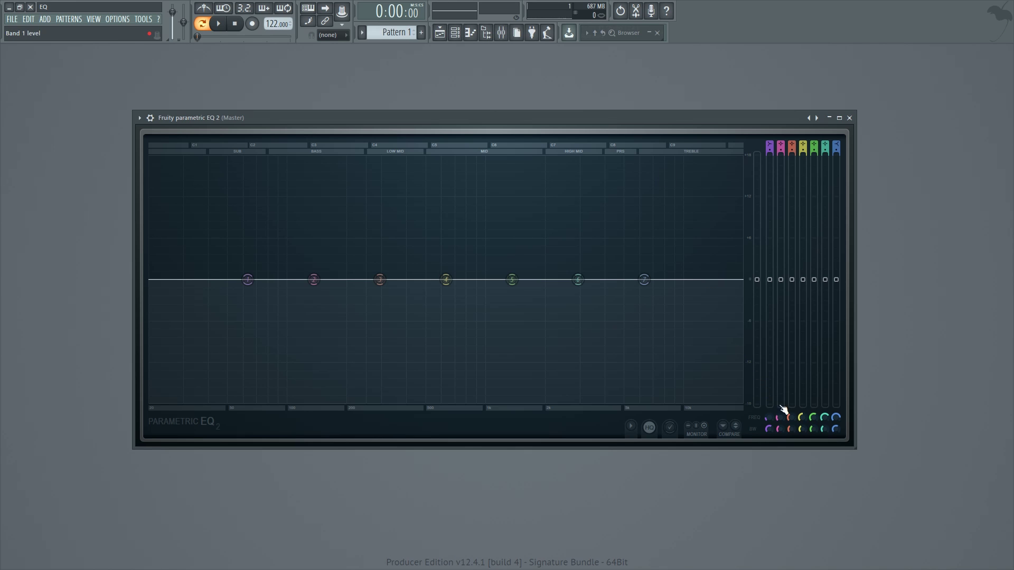
pyautogui.moveTo(447, 279)
pyautogui.mouseDown()
pyautogui.moveTo(645, 279)
pyautogui.moveTo(242, 280)
pyautogui.moveTo(446, 280)
pyautogui.mouseUp()
pyautogui.rightClick(800, 417)
pyautogui.click(798, 417)
pyautogui.moveTo(806, 294)
pyautogui.mouseDown()
pyautogui.moveTo(803, 250)
pyautogui.moveTo(803, 320)
pyautogui.moveTo(803, 279)
pyautogui.mouseUp()
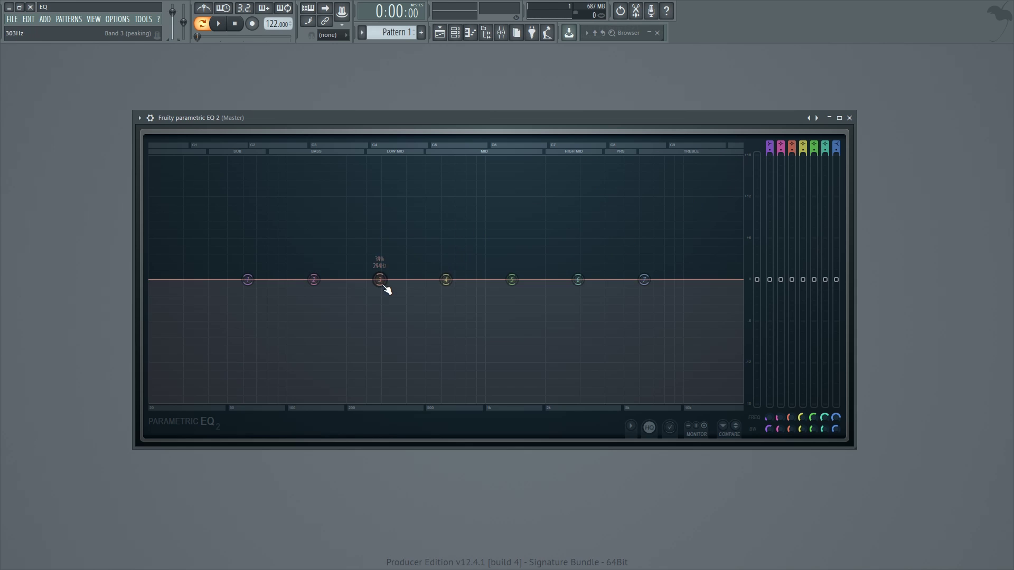
# - Try a 3.4 dB boost on band 3 at 251Hz, then reset its level and frequency
pyautogui.moveTo(386, 287); pyautogui.dragTo(367, 250)
pyautogui.rightClick(792, 250)
pyautogui.click(790, 439)
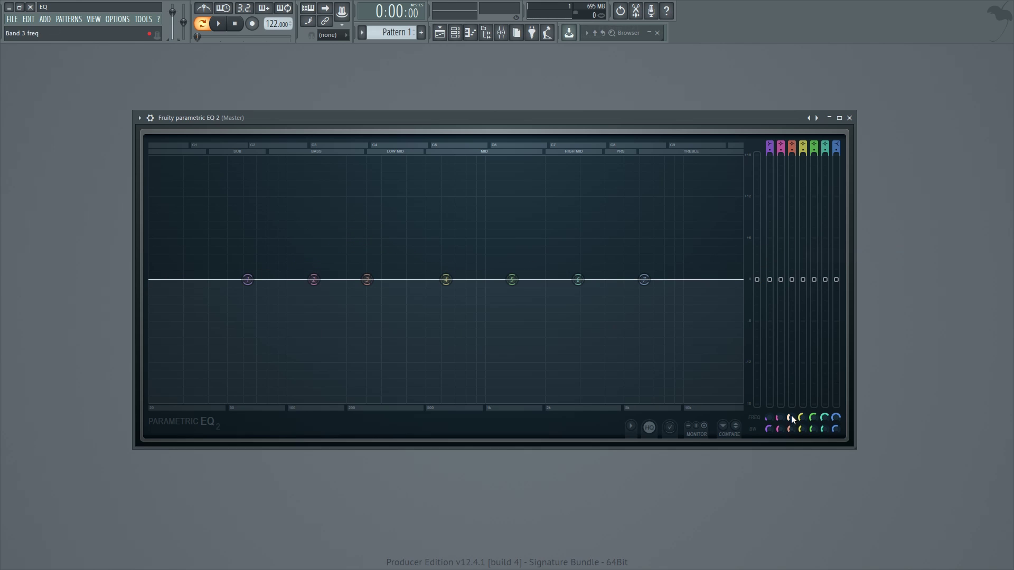
pyautogui.rightClick(791, 417)
pyautogui.click(824, 546)
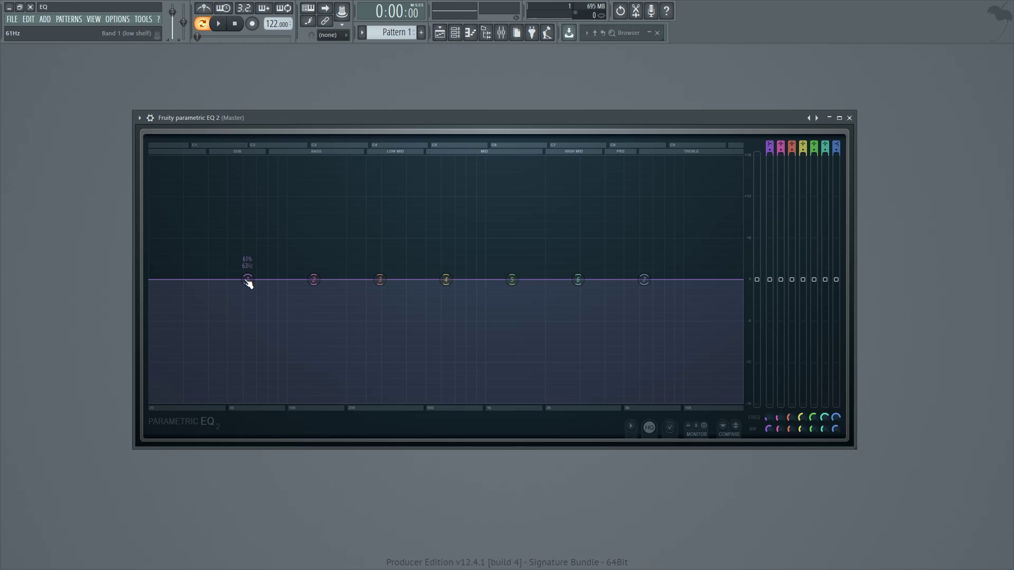
# - Cut the low shelf to -9.7 dB, dip band 4 deeply at 844Hz, and lower the high shelf to -5.7 dB
pyautogui.moveTo(248, 283); pyautogui.dragTo(258, 367)
pyautogui.moveTo(446, 279); pyautogui.dragTo(445, 353)
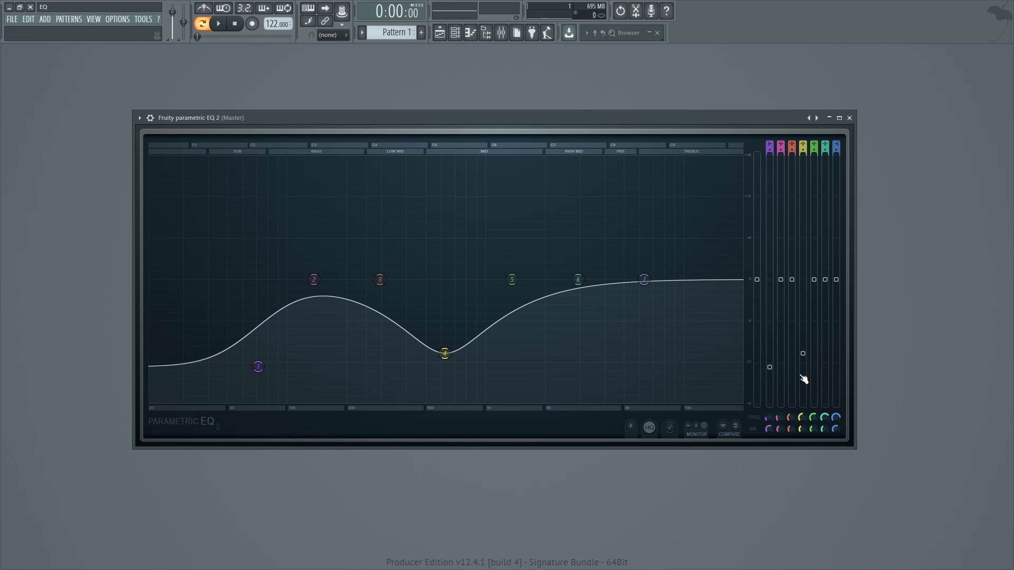
pyautogui.moveTo(644, 280); pyautogui.dragTo(626, 359)
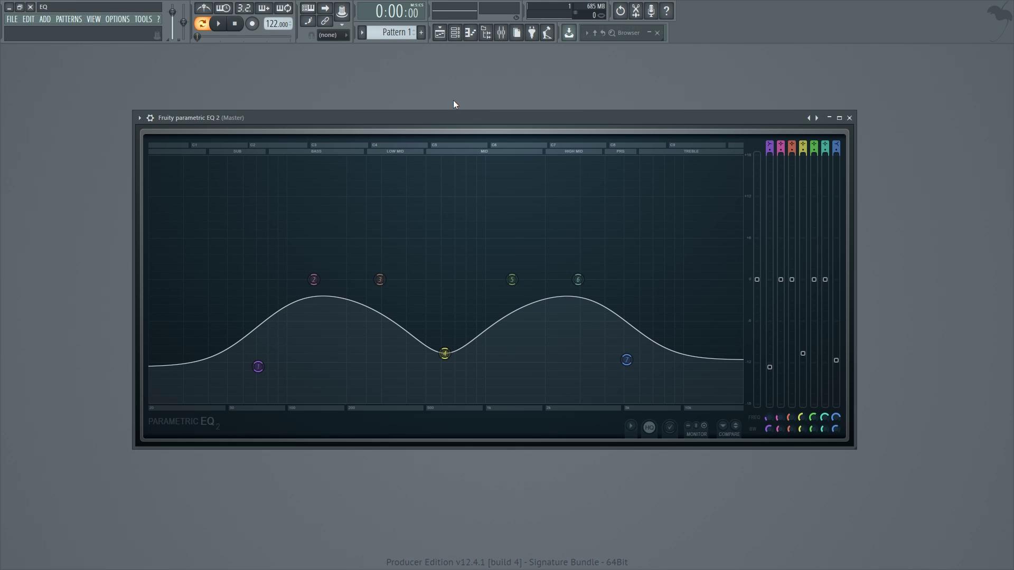
# - Change band 1's filter type from low shelf to High pass
pyautogui.rightClick(258, 367)
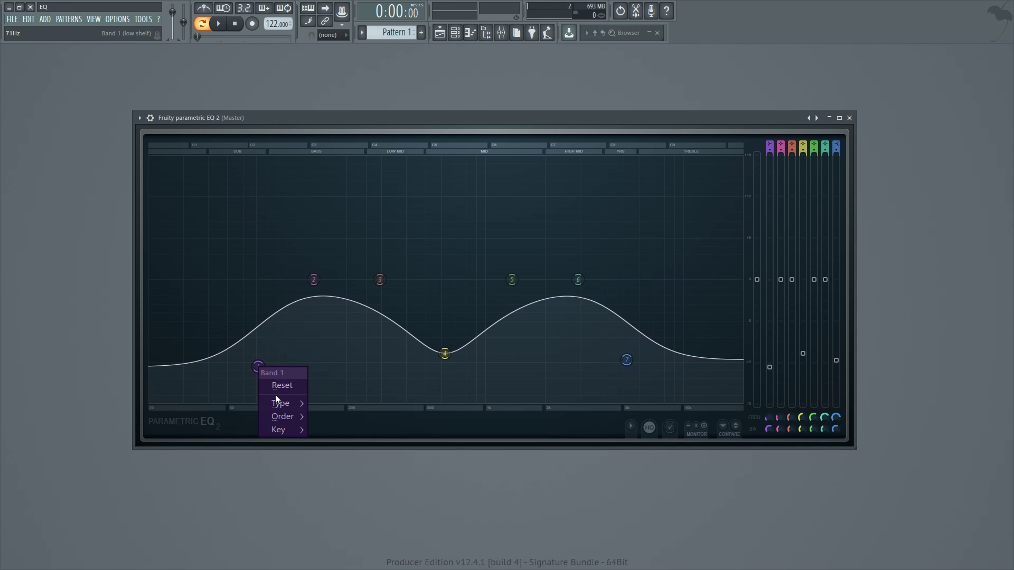
pyautogui.moveTo(276, 402)
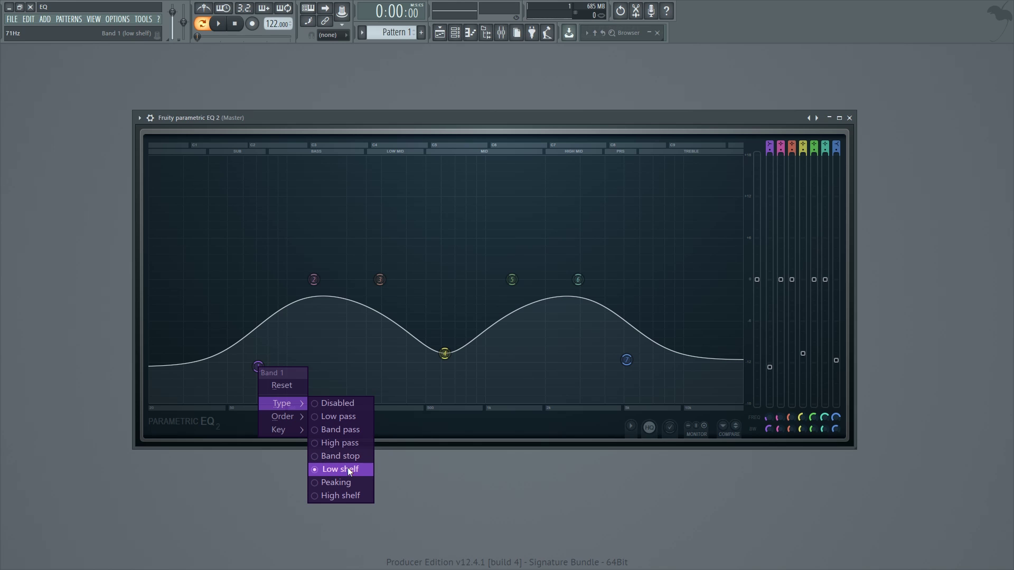
pyautogui.click(339, 445)
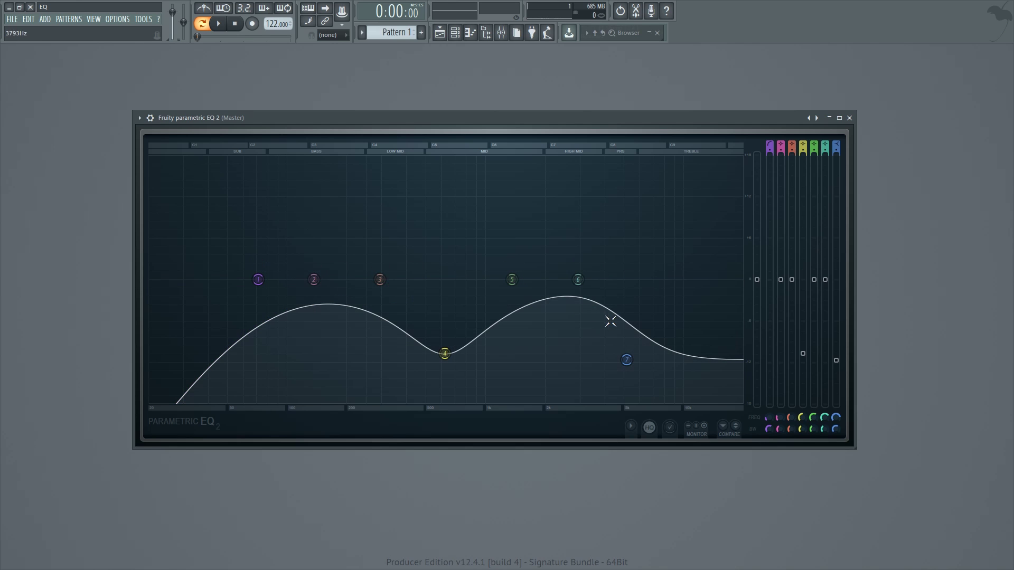
# - Change band 7's filter type to Low pass
pyautogui.rightClick(627, 360)
pyautogui.moveTo(654, 398)
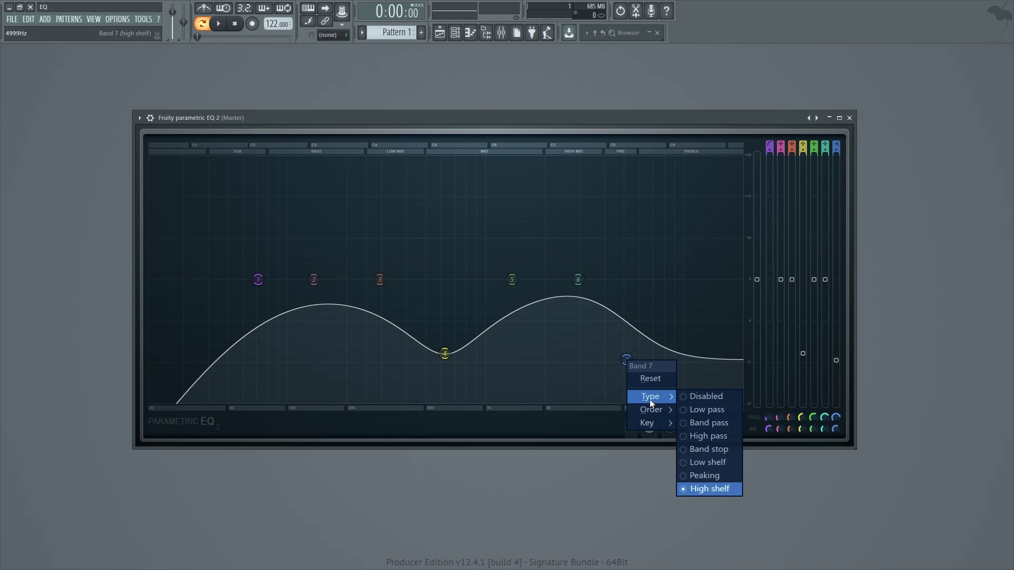
pyautogui.click(710, 411)
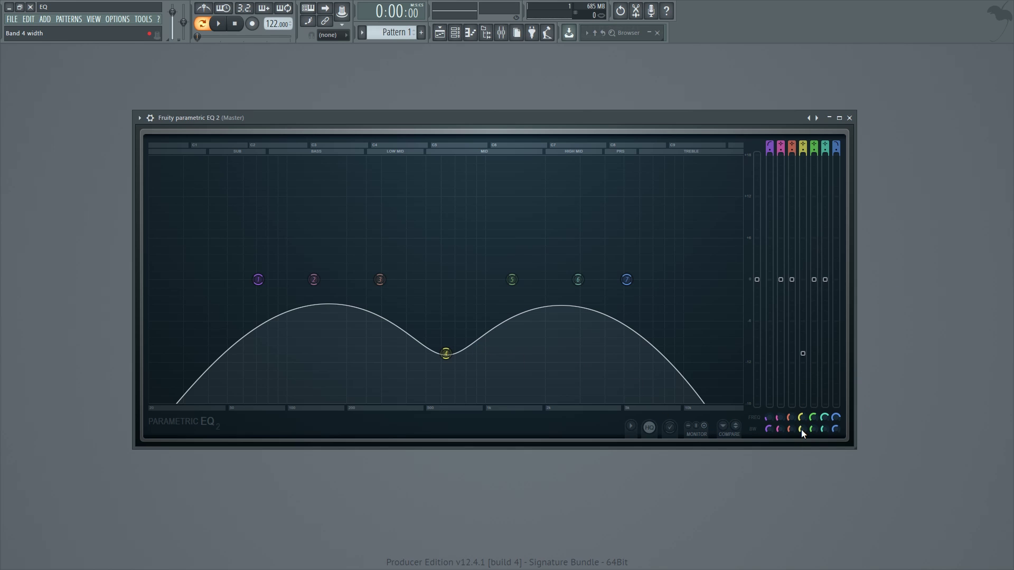
pyautogui.moveTo(803, 429); pyautogui.dragTo(802, 425)
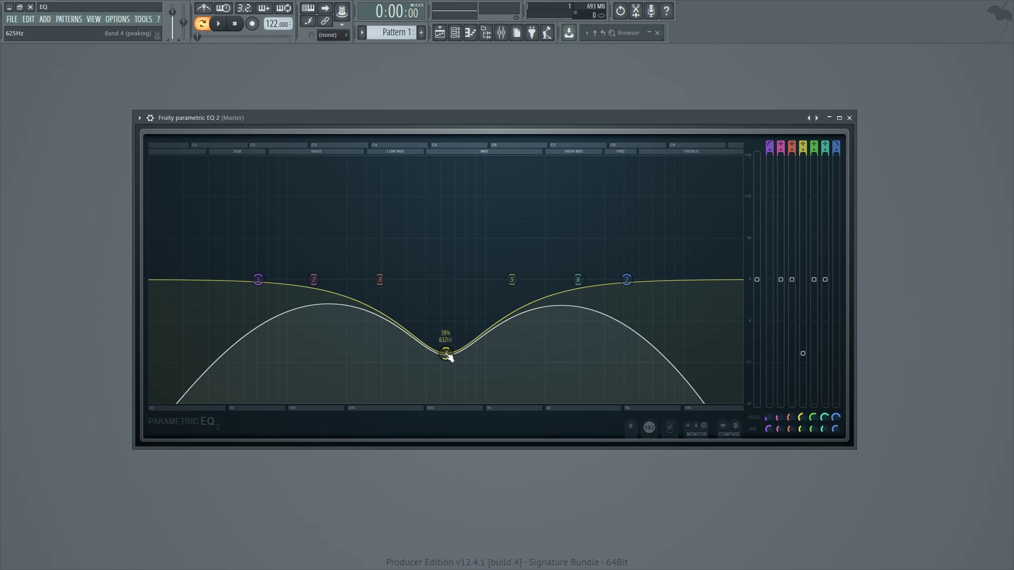
pyautogui.scroll(-10, 452, 359)
pyautogui.scroll(-3, 450, 359)
pyautogui.scroll(3, 449, 359)
pyautogui.scroll(-3, 449, 359)
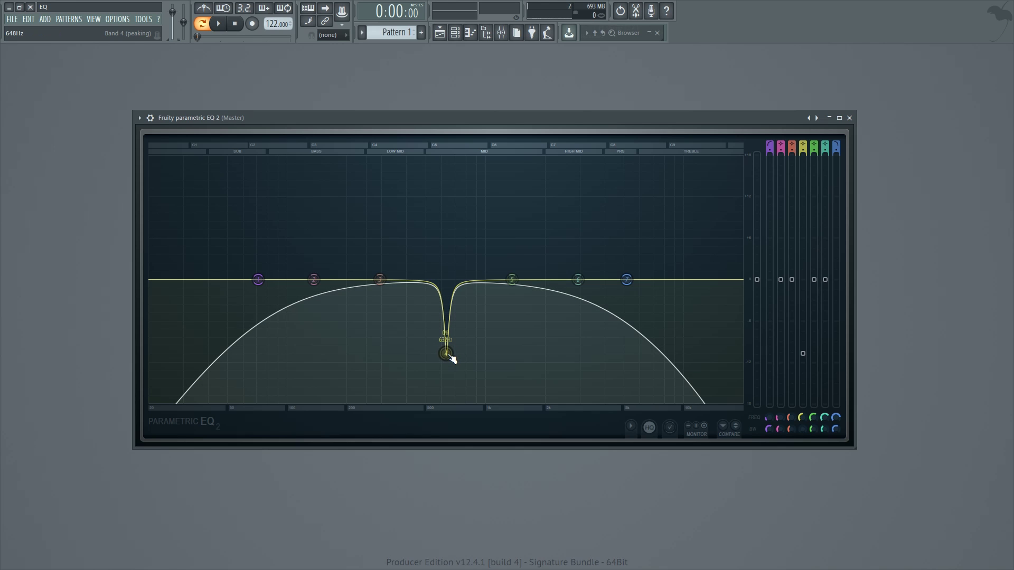
pyautogui.scroll(10, 451, 359)
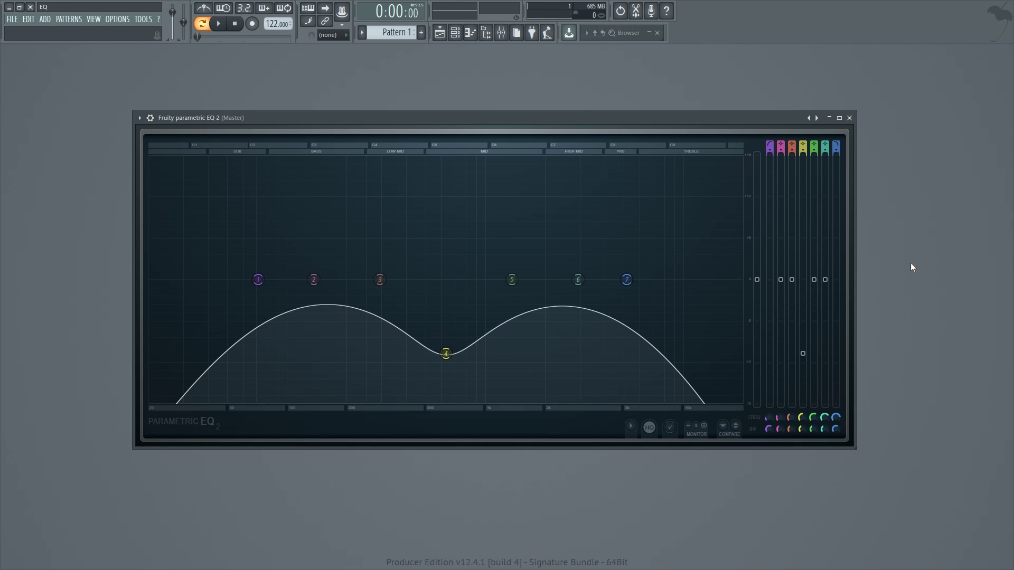
# - Set band 7's low-pass slope to Steep 8, then Gentle 4, and raise its BW slightly for a resonant bump
pyautogui.moveTo(629, 282)
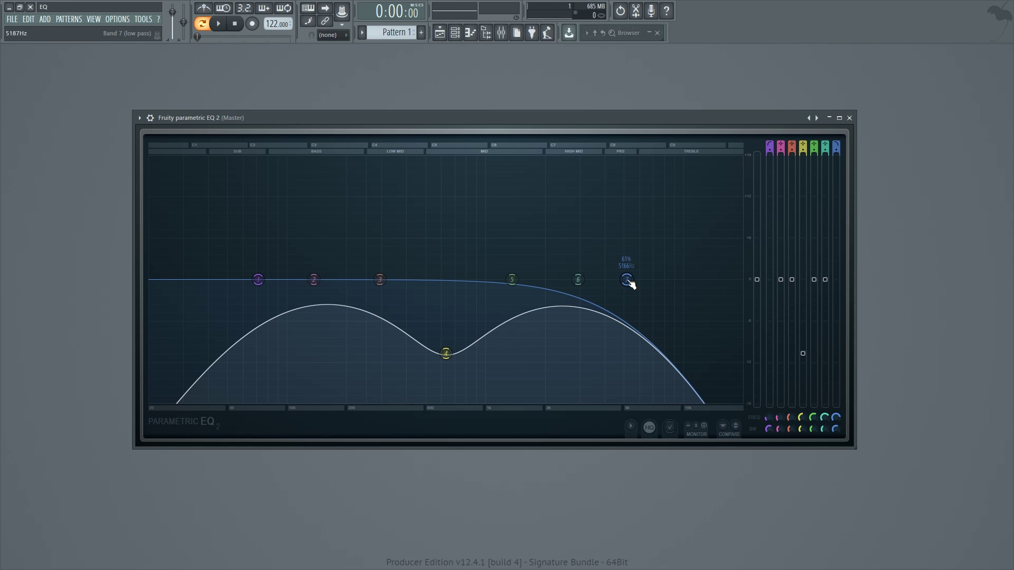
pyautogui.rightClick(627, 281)
pyautogui.moveTo(659, 333)
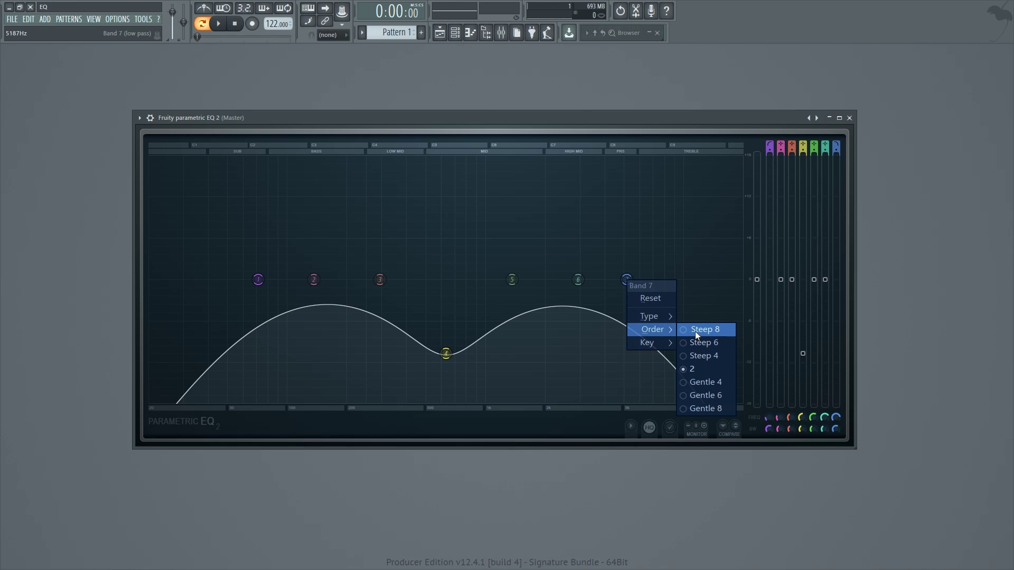
pyautogui.click(708, 331)
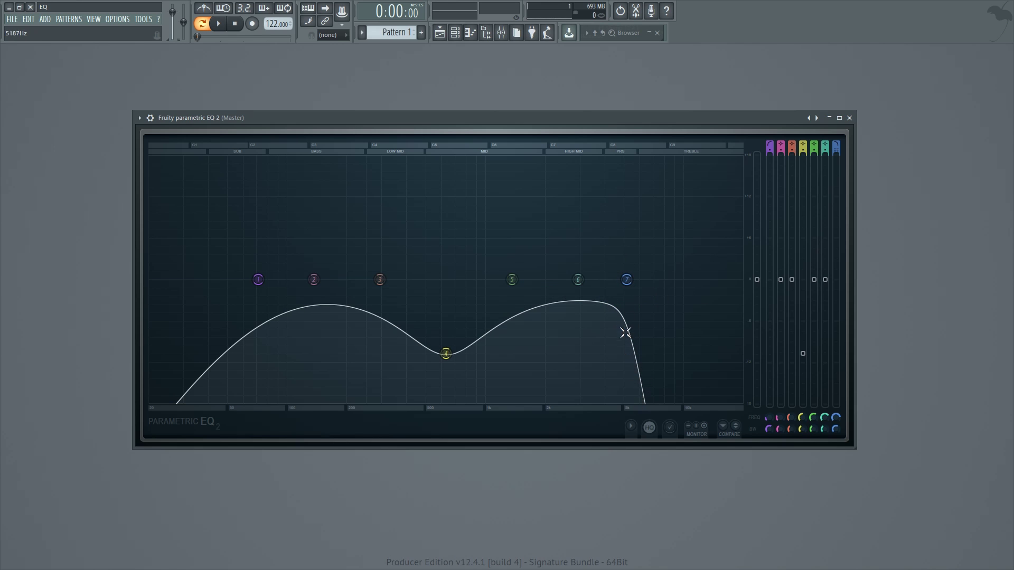
pyautogui.rightClick(632, 282)
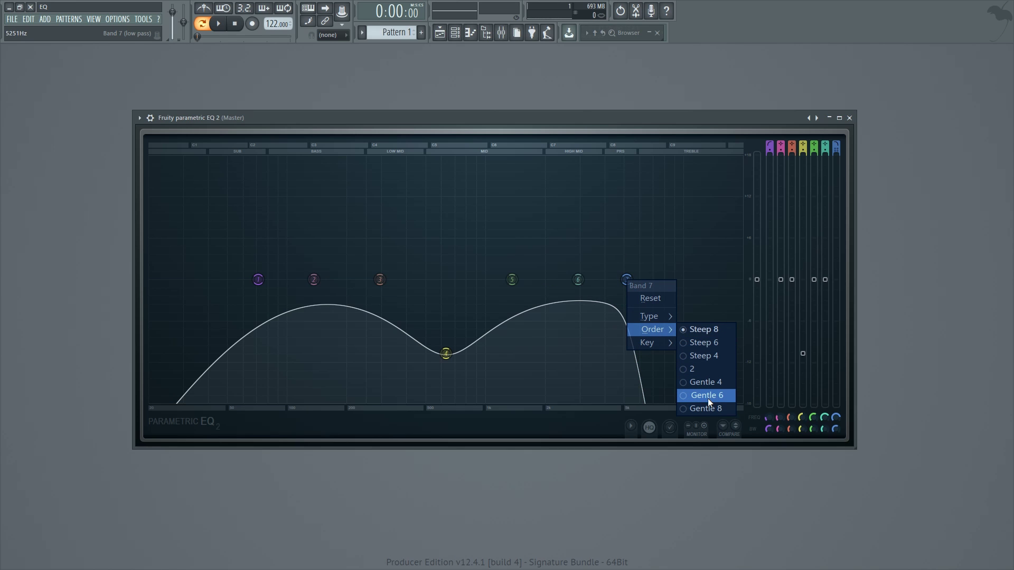
pyautogui.click(707, 382)
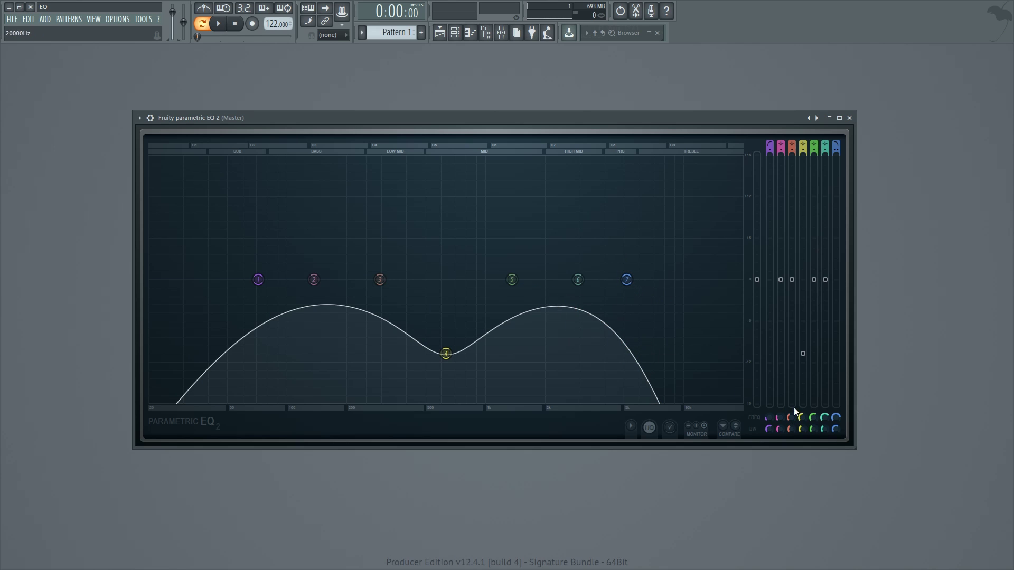
pyautogui.moveTo(839, 432); pyautogui.dragTo(838, 410)
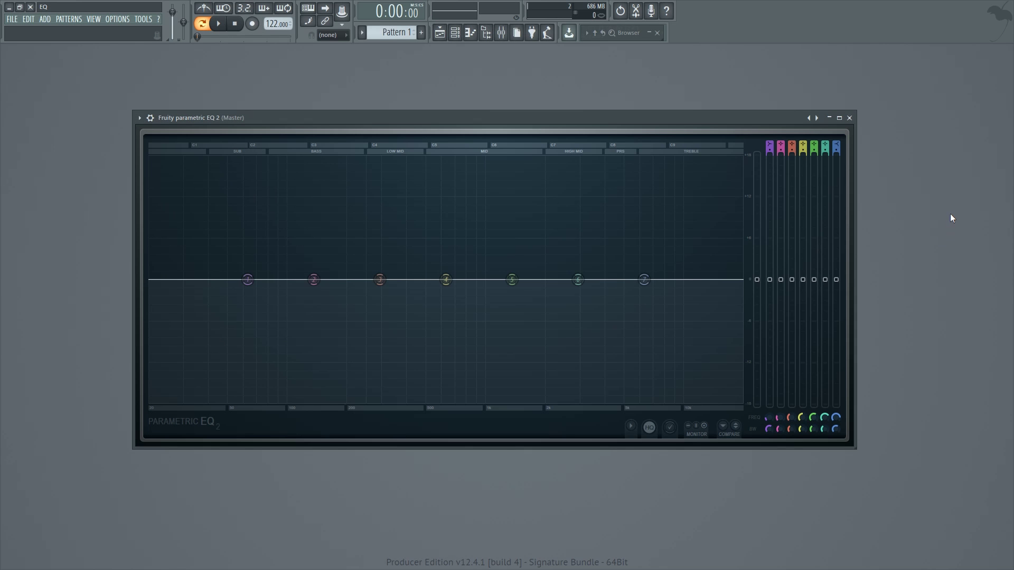
# - Switch band 1 back to a low shelf and reset its level to 0 dB
pyautogui.moveTo(773, 145); pyautogui.dragTo(772, 144)
pyautogui.click(771, 144)
pyautogui.click(779, 248)
pyautogui.moveTo(247, 280)
pyautogui.mouseDown()
pyautogui.moveTo(246, 330)
pyautogui.moveTo(247, 238)
pyautogui.moveTo(246, 268)
pyautogui.mouseUp()
pyautogui.rightClick(775, 273)
pyautogui.click(776, 275)
# - Reset band 1's frequency and width to default, keeping its order at 2
pyautogui.moveTo(768, 417)
pyautogui.mouseDown()
pyautogui.moveTo(767, 383)
pyautogui.moveTo(771, 426)
pyautogui.mouseUp()
pyautogui.rightClick(768, 417)
pyautogui.click(792, 368)
pyautogui.rightClick(771, 428)
pyautogui.click(769, 428)
pyautogui.rightClick(247, 280)
pyautogui.moveTo(278, 331)
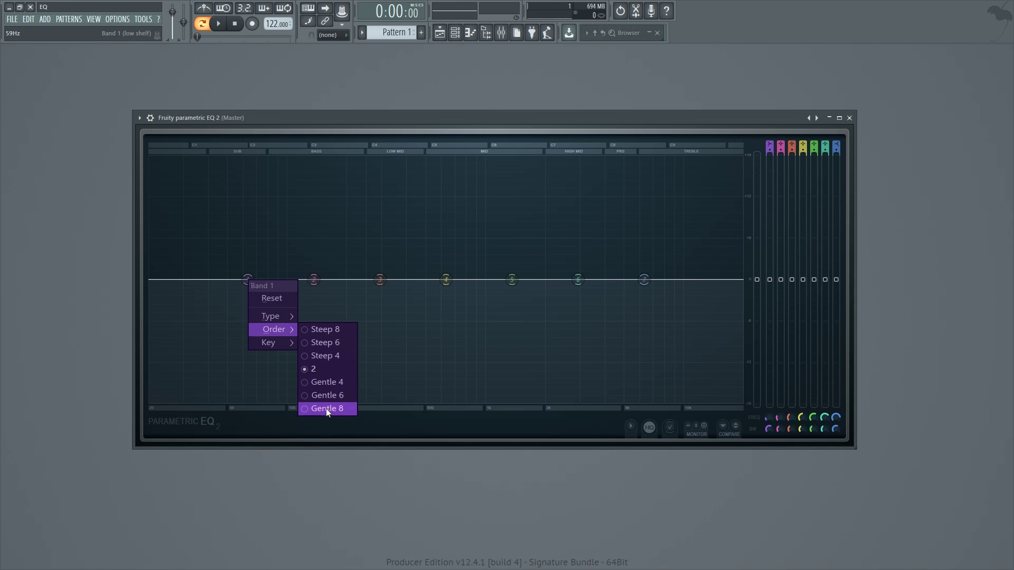
pyautogui.click(376, 117)
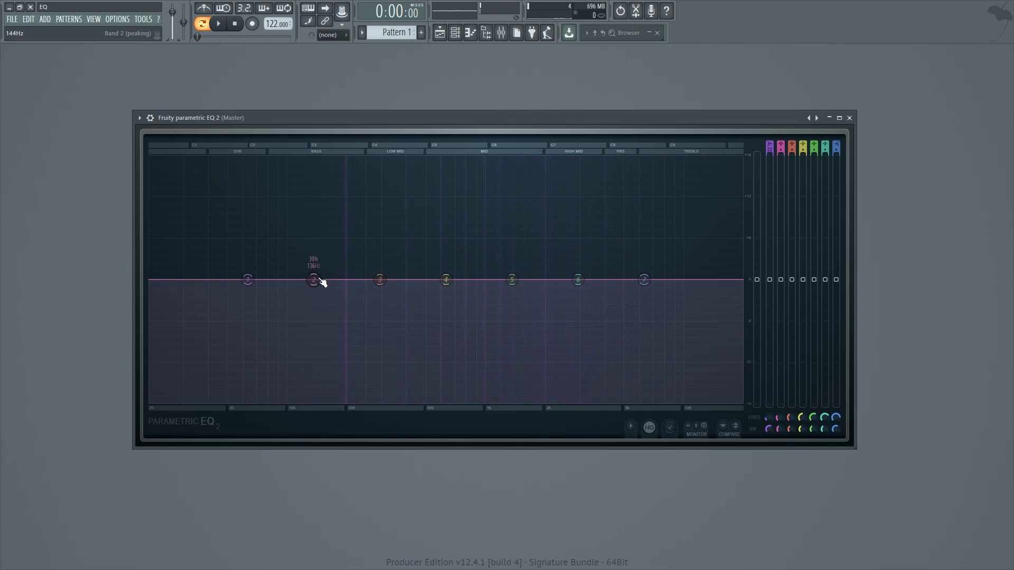
# - Pull band 2 down to about -12 dB near 200Hz and narrow its bandwidth
pyautogui.moveTo(314, 278); pyautogui.dragTo(345, 348)
pyautogui.scroll(-4, 351, 329)
pyautogui.scroll(-3, 351, 329)
pyautogui.scroll(3, 352, 327)
pyautogui.scroll(-4, 343, 344)
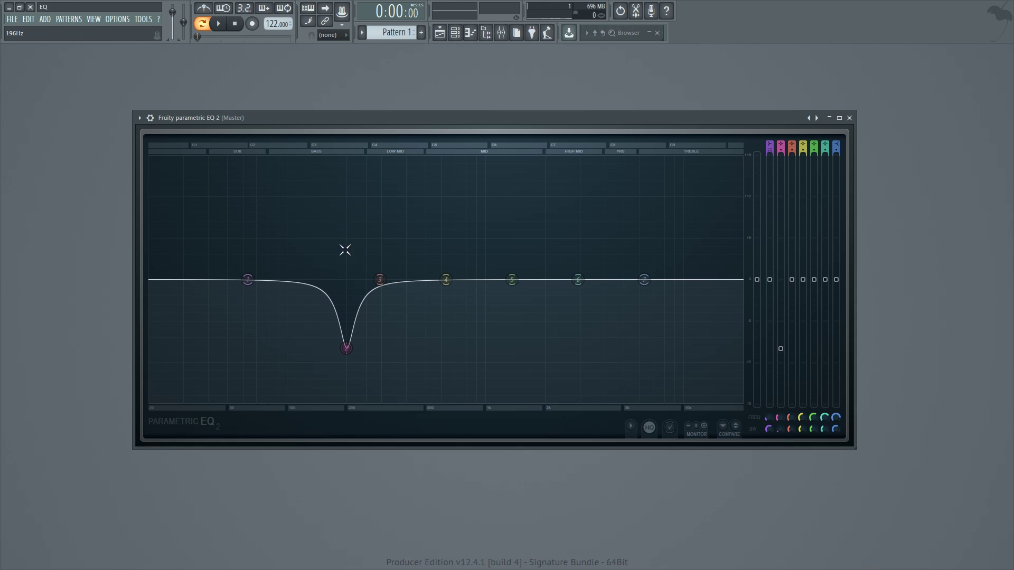
pyautogui.moveTo(348, 349); pyautogui.dragTo(344, 368)
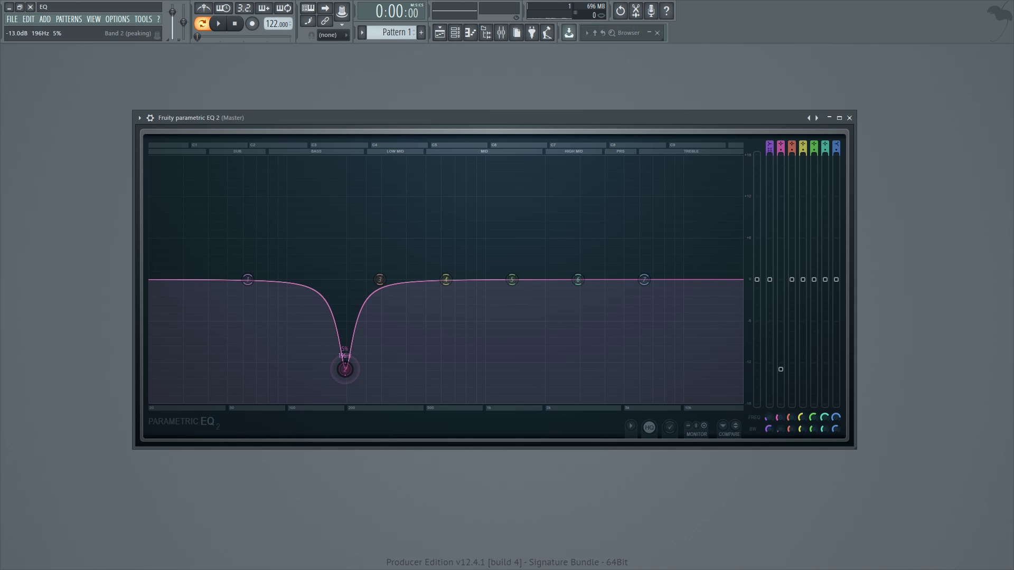
pyautogui.click(738, 428)
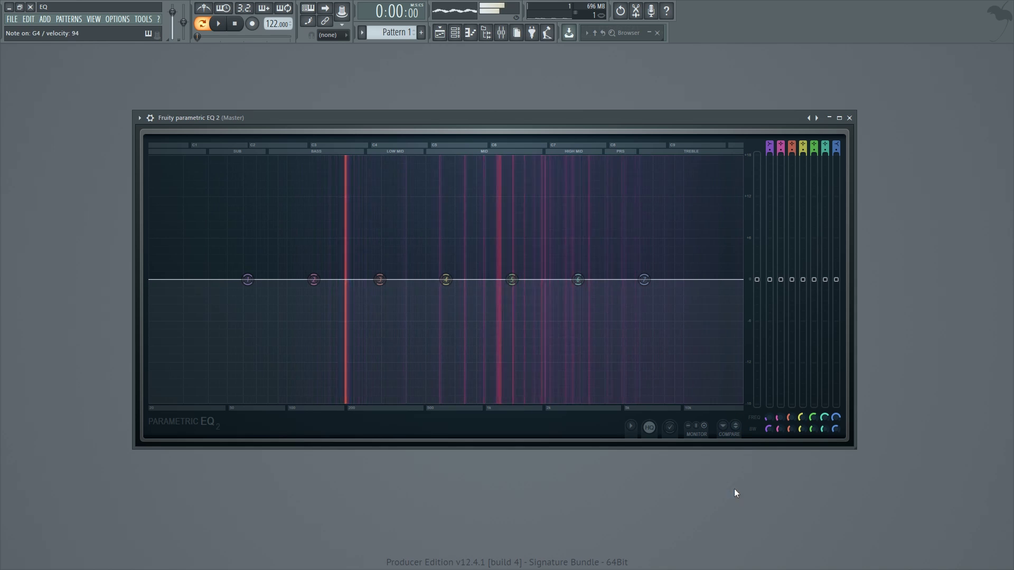
pyautogui.click(738, 428)
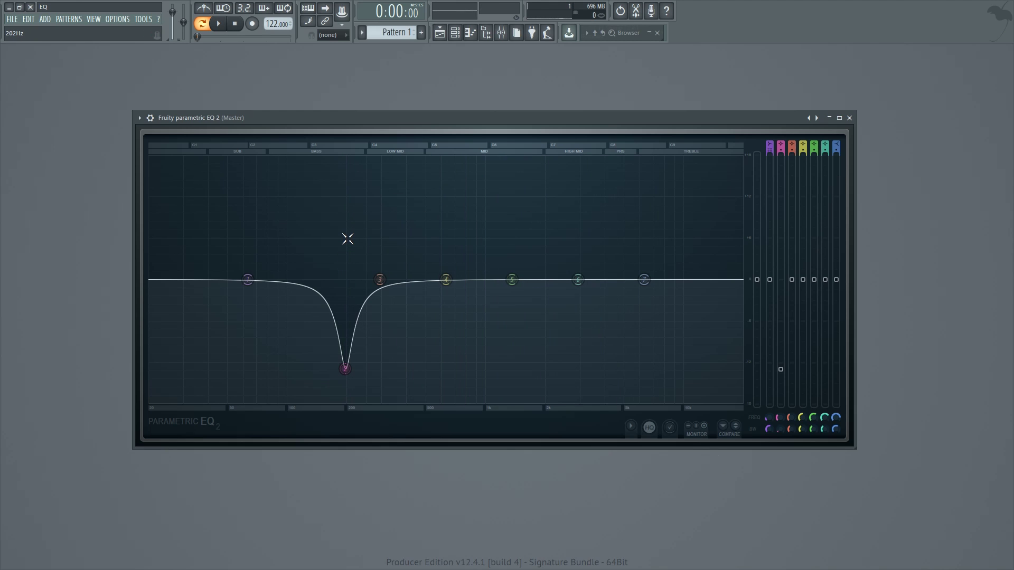
pyautogui.press('b')
# - Reset band 2's gain to 0 dB, removing the notch
pyautogui.moveTo(248, 282)
pyautogui.moveTo(368, 286)
pyautogui.moveTo(781, 369); pyautogui.dragTo(785, 286)
pyautogui.rightClick(784, 285)
pyautogui.click(803, 288)
# - Make band 1 a High pass filter and raise its frequency to about 360Hz
pyautogui.moveTo(248, 279); pyautogui.dragTo(364, 402)
pyautogui.rightClick(365, 403)
pyautogui.moveTo(391, 440)
pyautogui.click(449, 479)
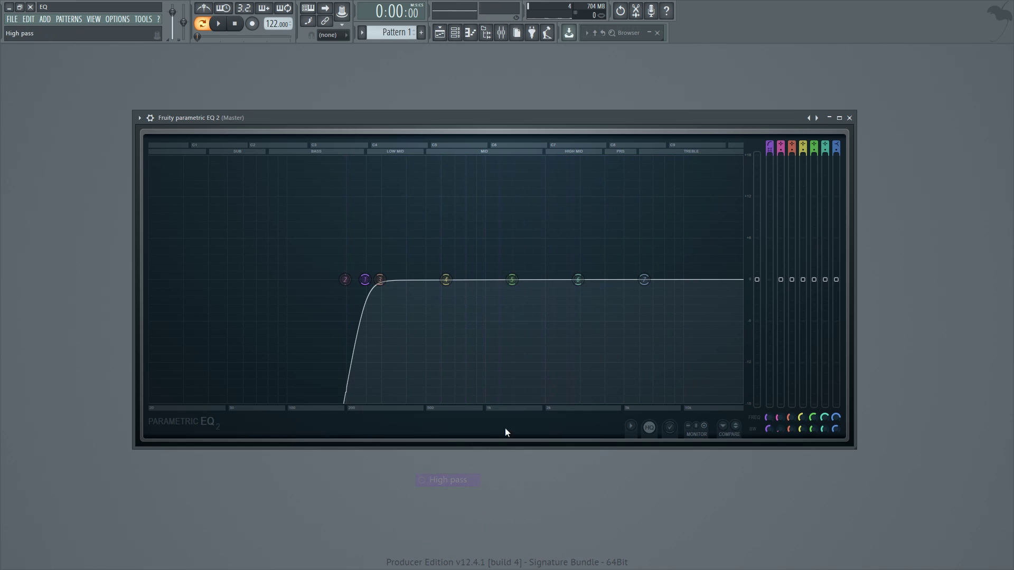
pyautogui.moveTo(769, 416); pyautogui.dragTo(769, 406)
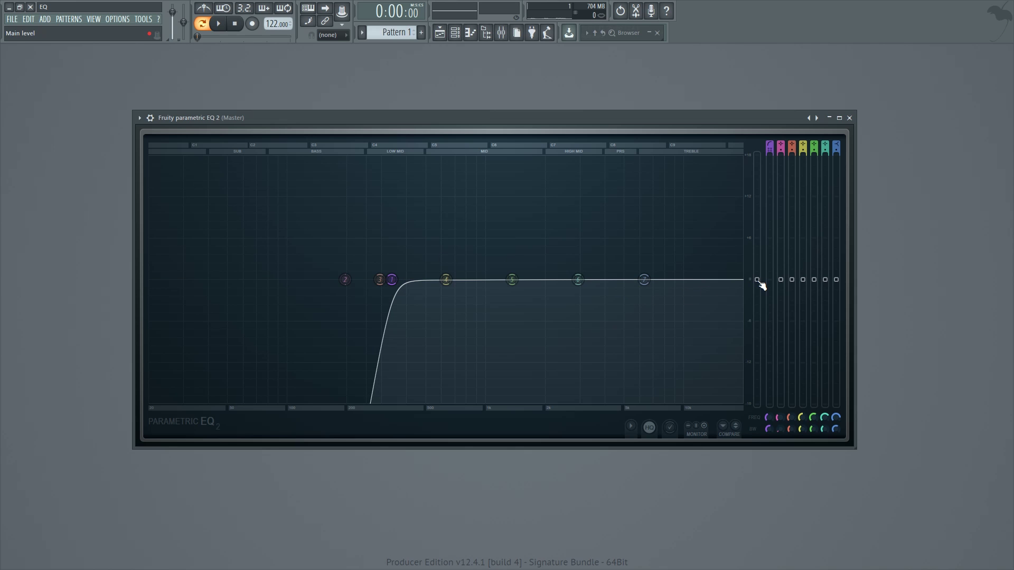
# - Raise Fruity Parametric EQ 2's Main level to about +5.3 dB
pyautogui.moveTo(761, 283); pyautogui.dragTo(760, 241)
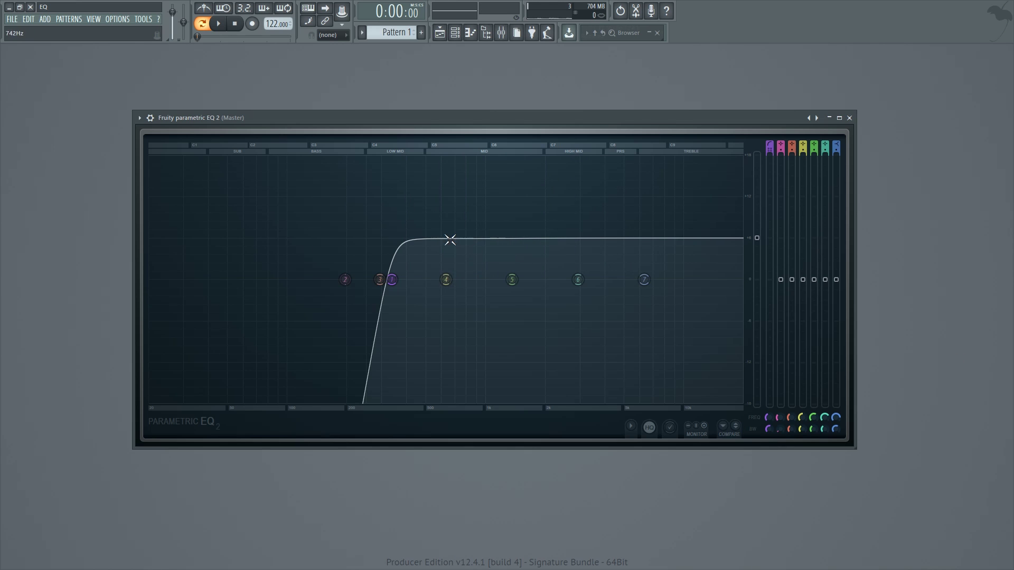
pyautogui.click(737, 426)
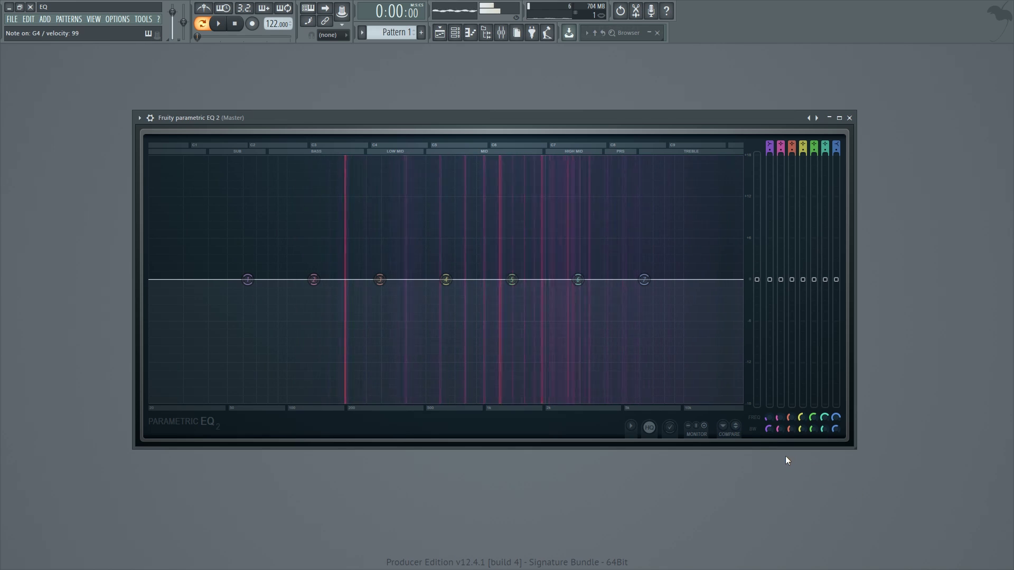
pyautogui.click(740, 434)
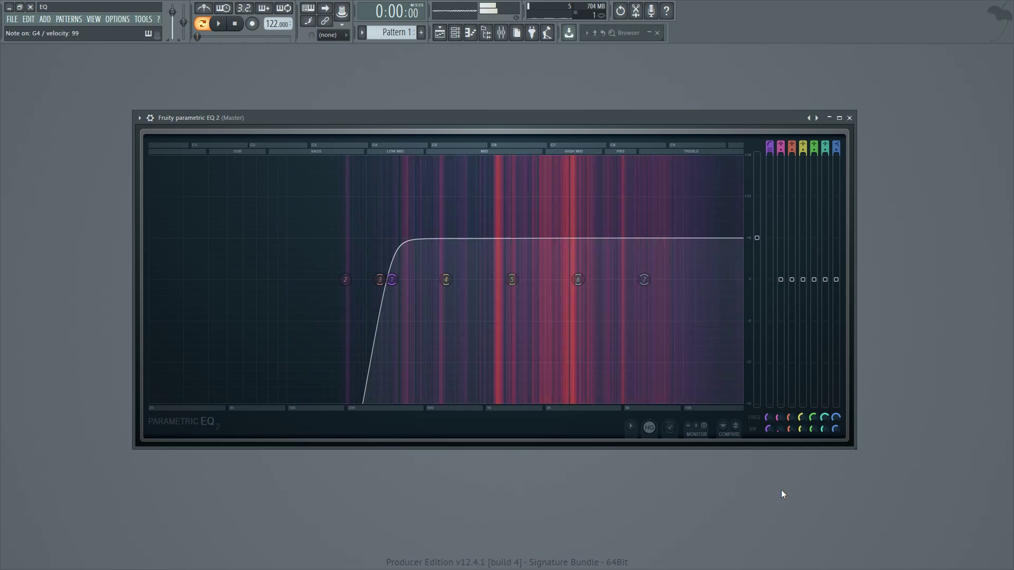
pyautogui.click(737, 429)
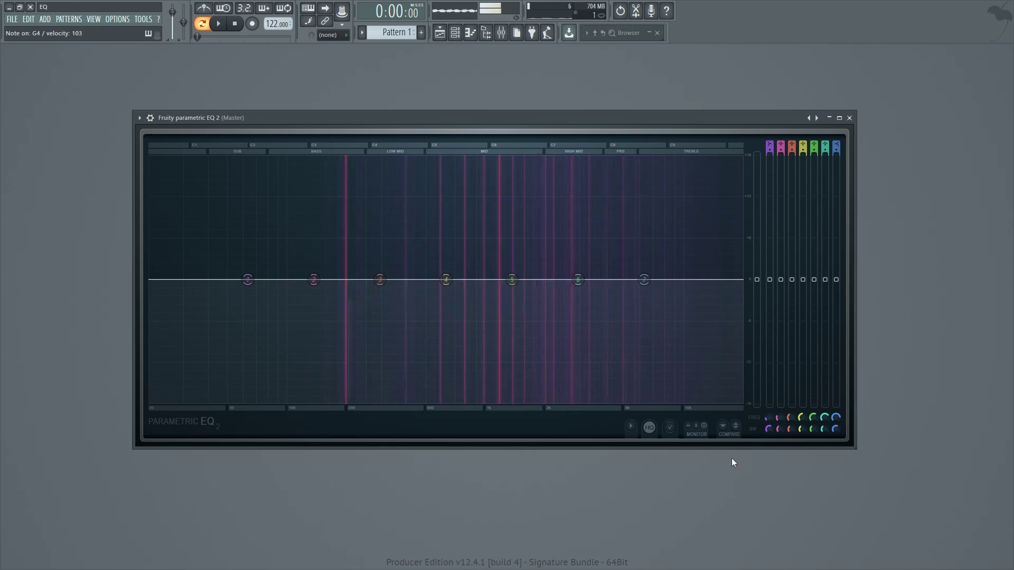
pyautogui.click(737, 429)
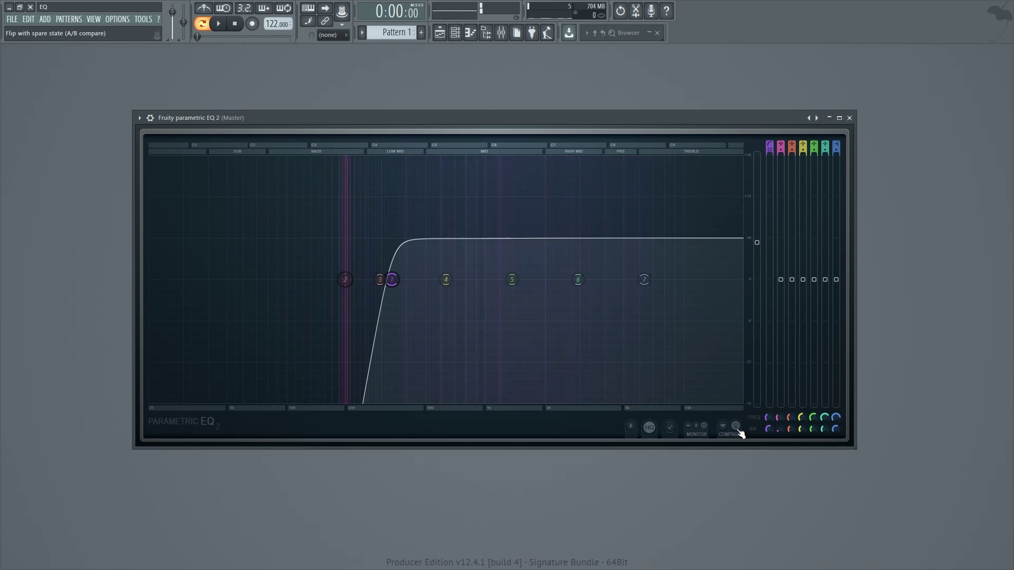